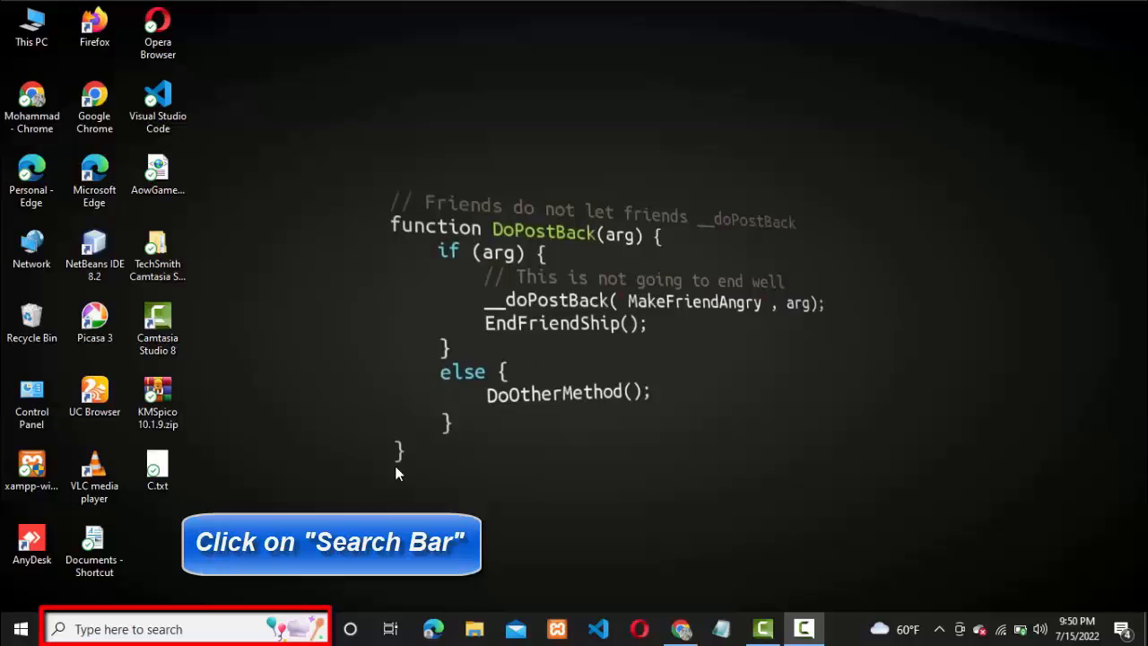
Find and launch Steps Recorder through the Windows search, and place its window over the empty upper-middle area of the desktop
{"action": "left_click", "coordinate": [174, 629]}
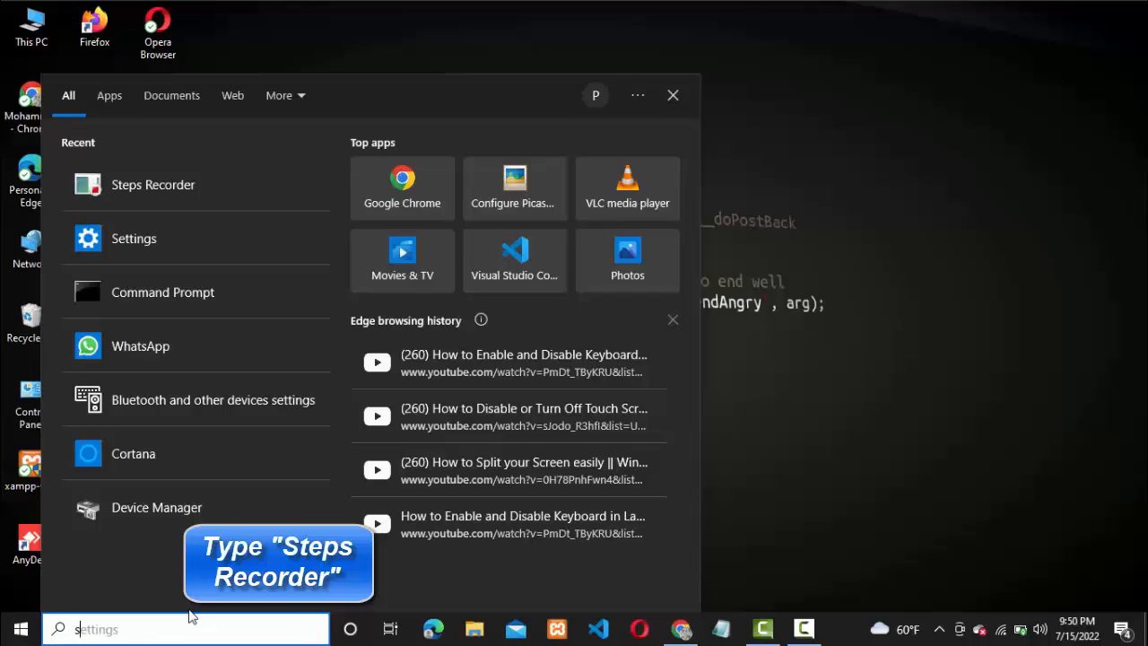
{"action": "type", "text": "step"}
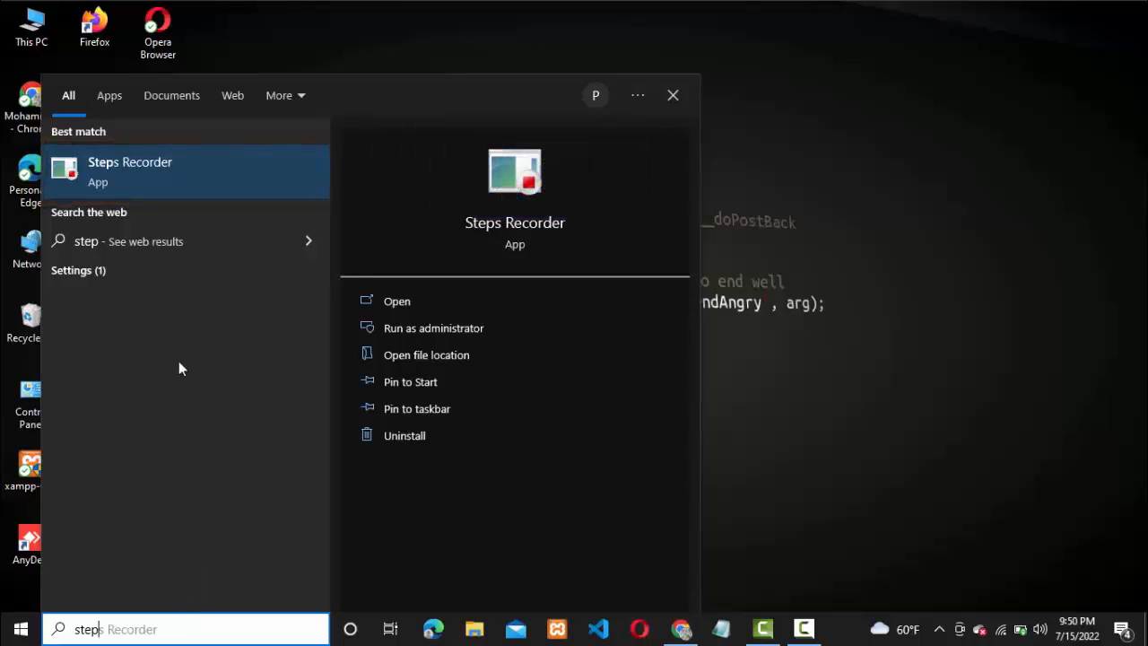
{"action": "left_click", "coordinate": [190, 181]}
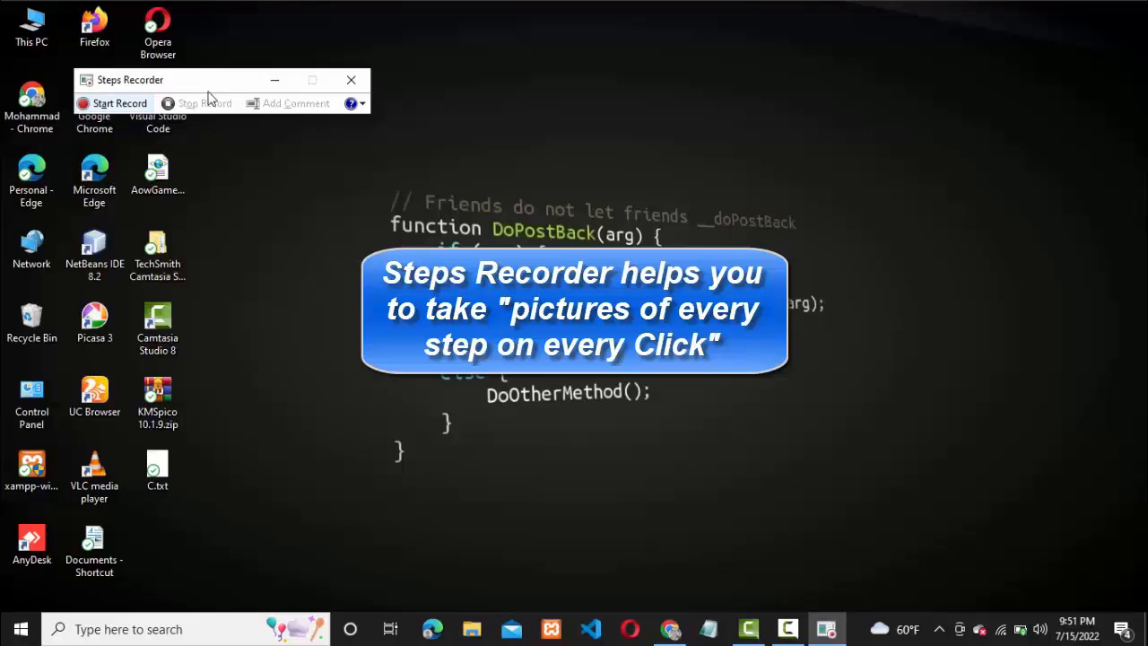
{"action": "left_click_drag", "start_coordinate": [207, 86], "coordinate": [557, 121]}
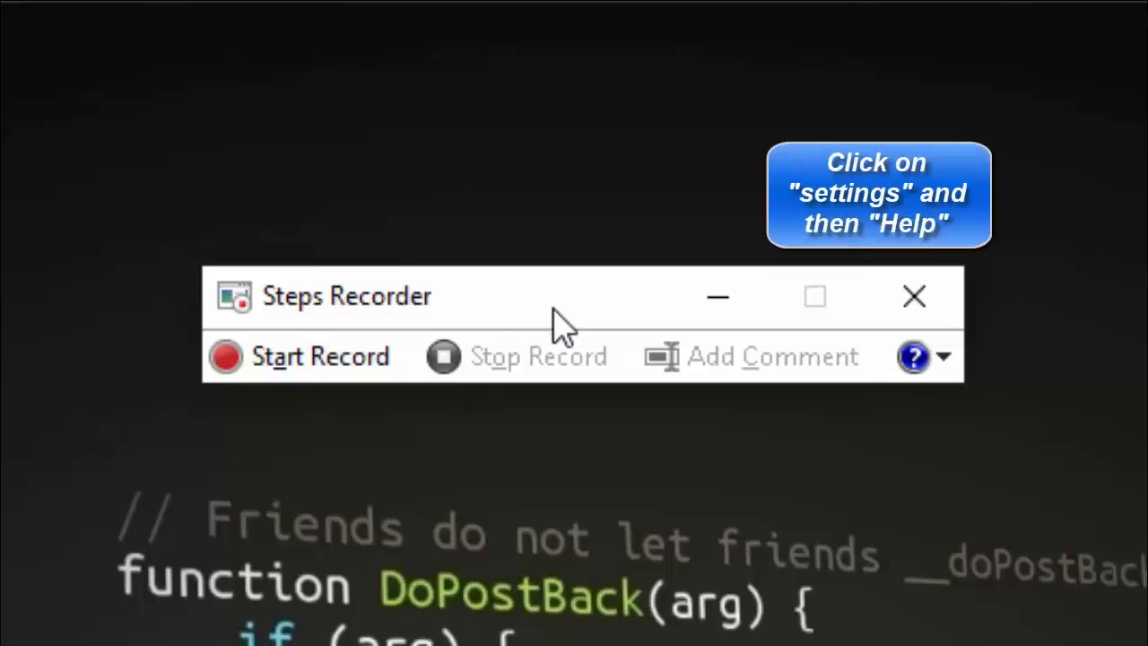
Open the Steps Recorder help article, read its notes and its instructions for recording and saving steps, and close the browser
{"action": "left_click", "coordinate": [945, 358]}
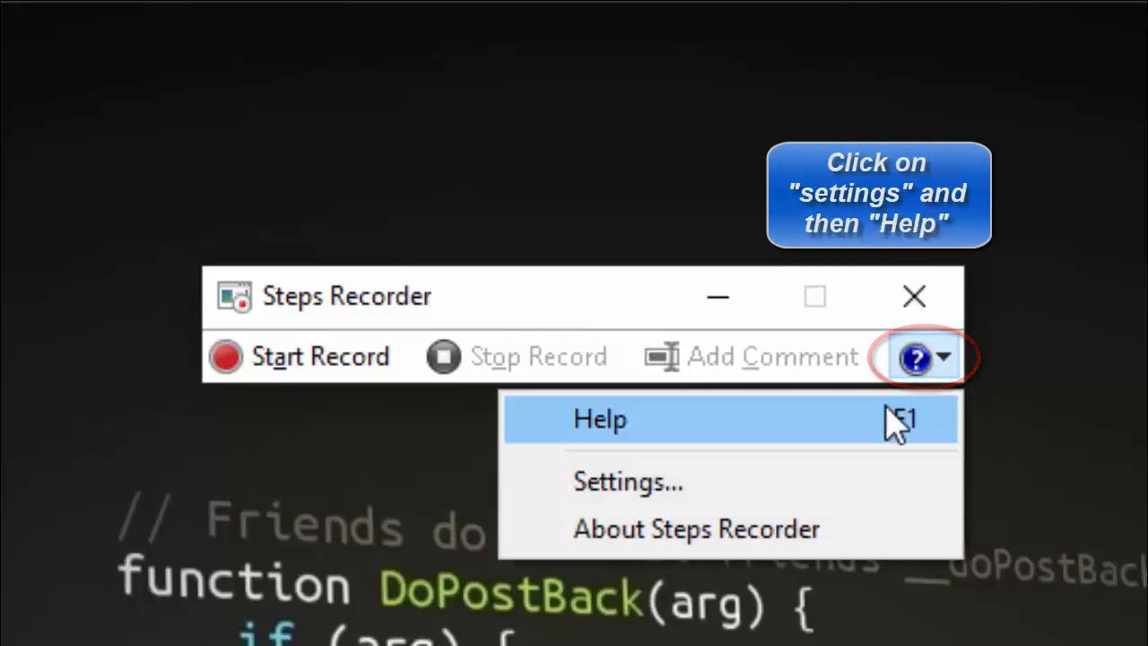
{"action": "left_click", "coordinate": [864, 449]}
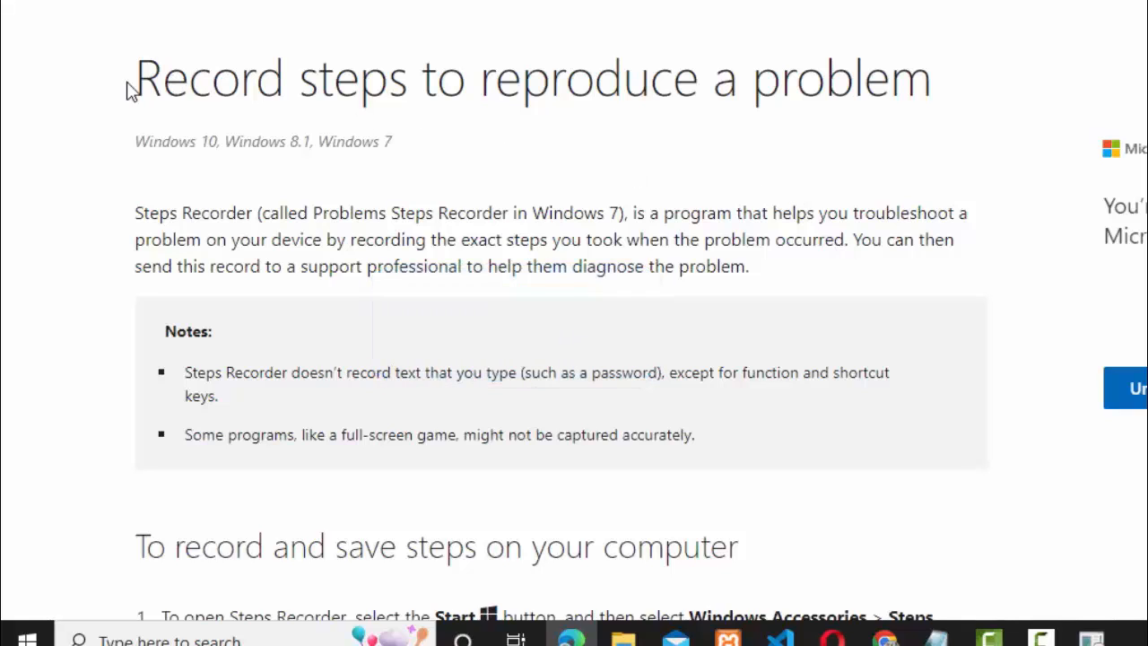
{"action": "left_click_drag", "start_coordinate": [130, 89], "coordinate": [938, 108]}
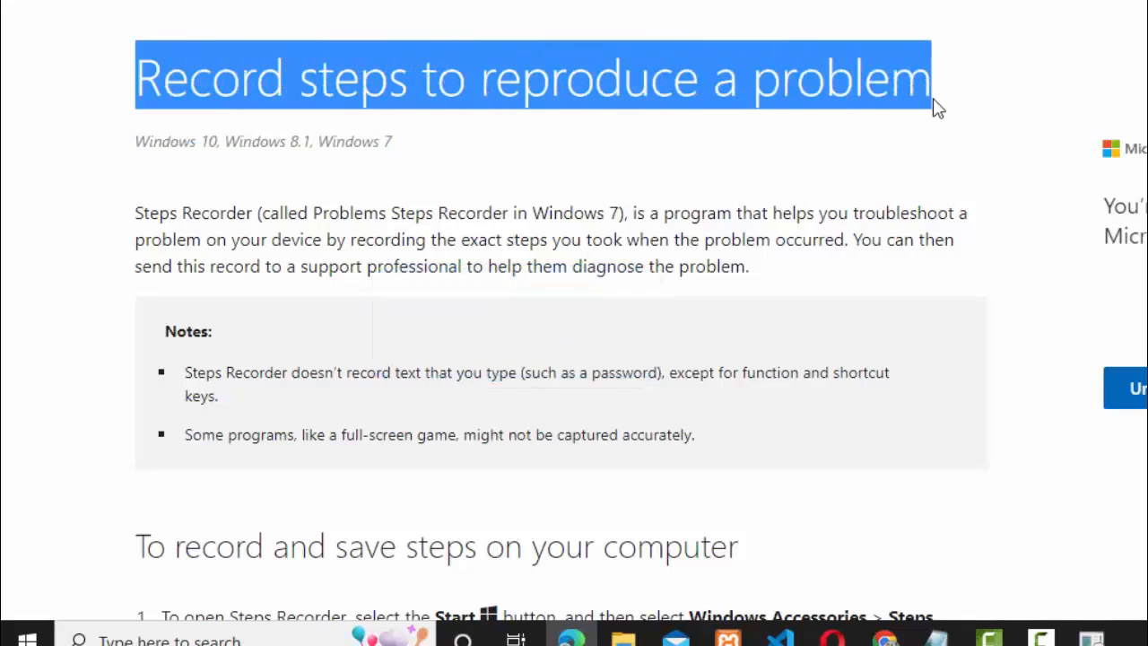
{"action": "left_click", "coordinate": [1037, 210]}
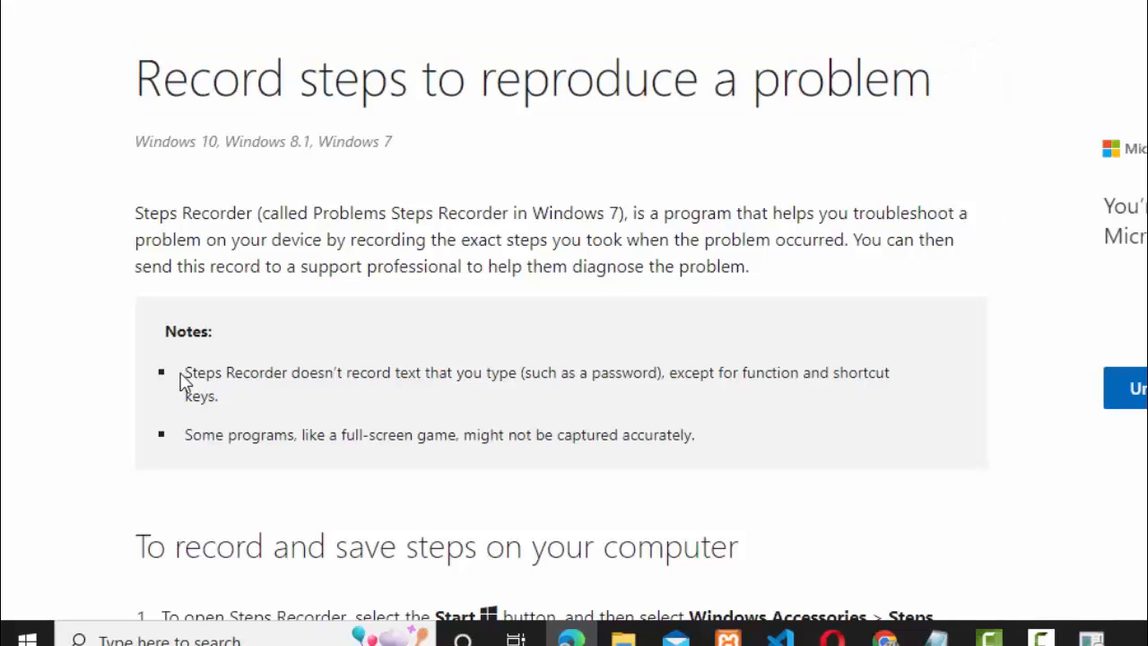
{"action": "left_click_drag", "start_coordinate": [181, 380], "coordinate": [529, 408]}
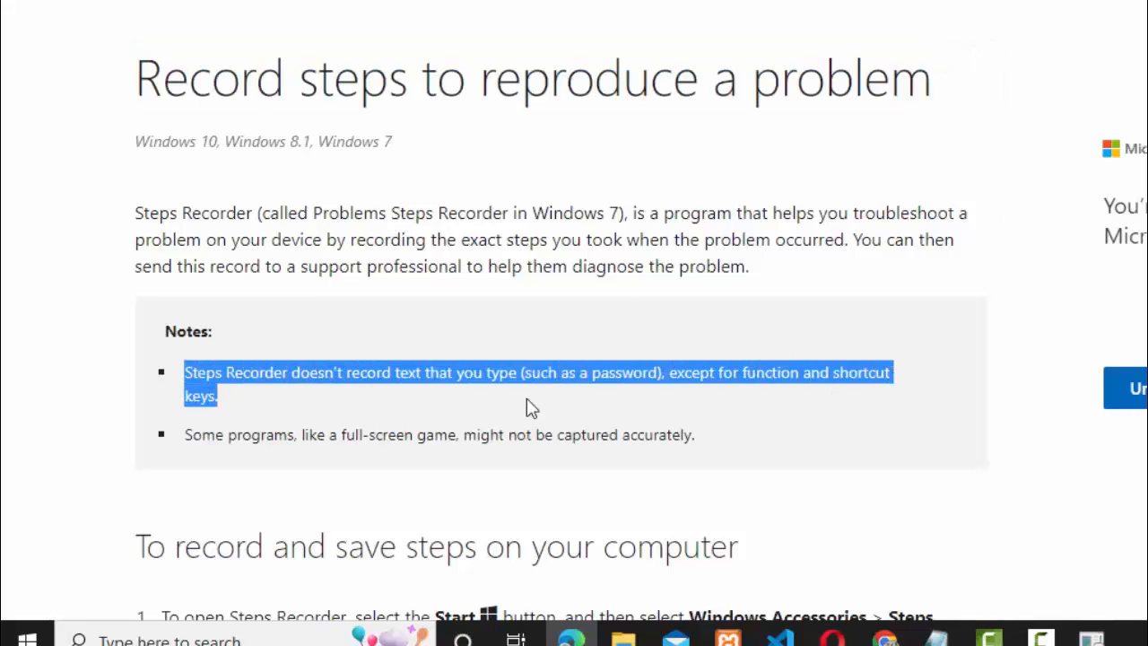
{"action": "left_click_drag", "start_coordinate": [170, 445], "coordinate": [700, 453]}
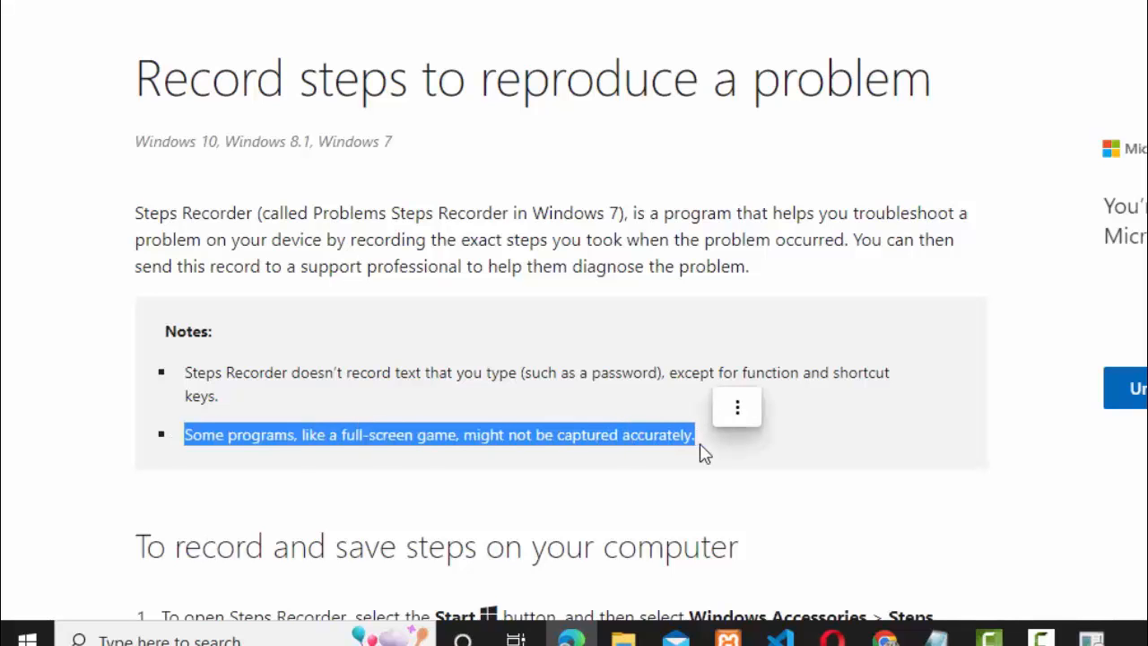
{"action": "scroll", "coordinate": [574, 359], "scroll_direction": "down", "scroll_amount": 6}
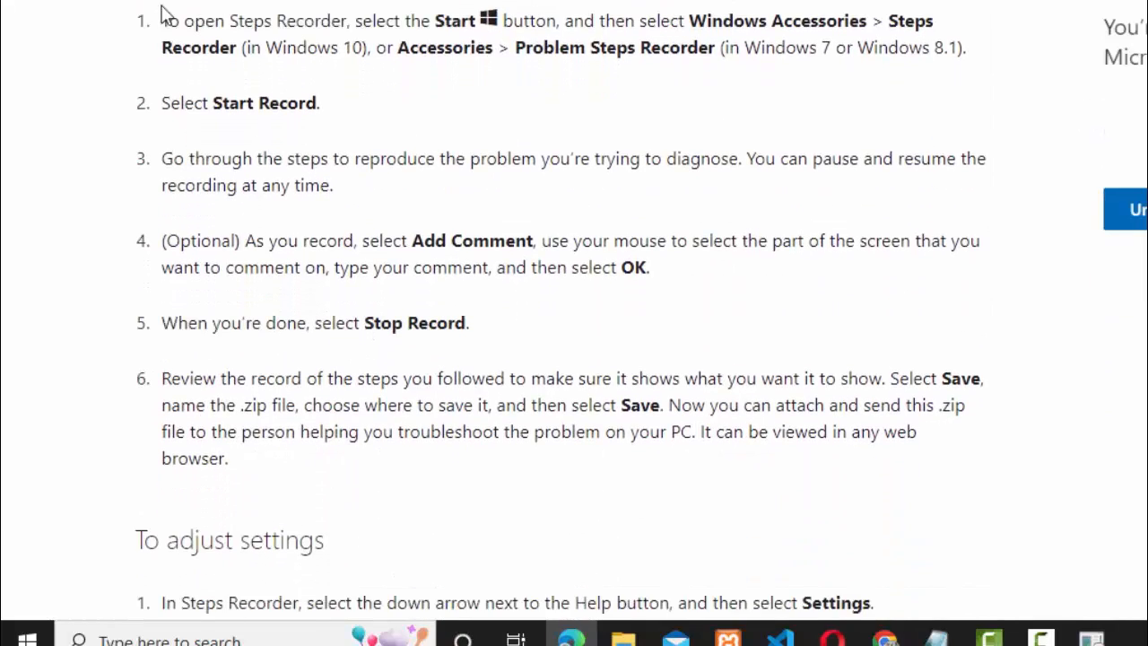
{"action": "left_click_drag", "start_coordinate": [142, 16], "coordinate": [769, 475]}
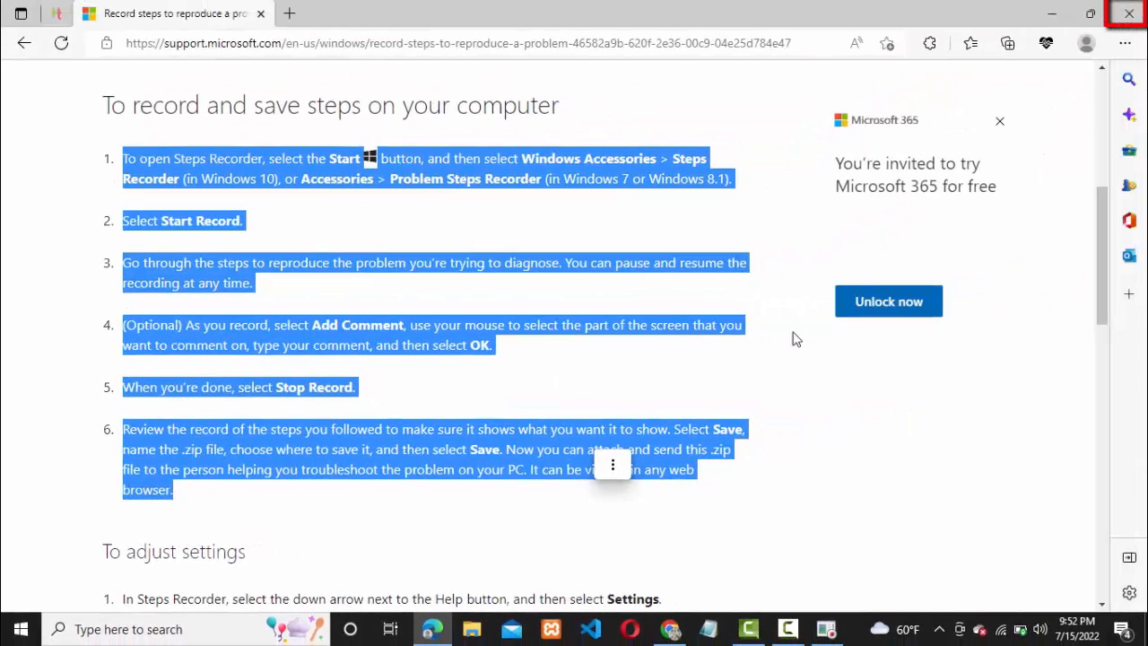
{"action": "left_click", "coordinate": [1129, 11]}
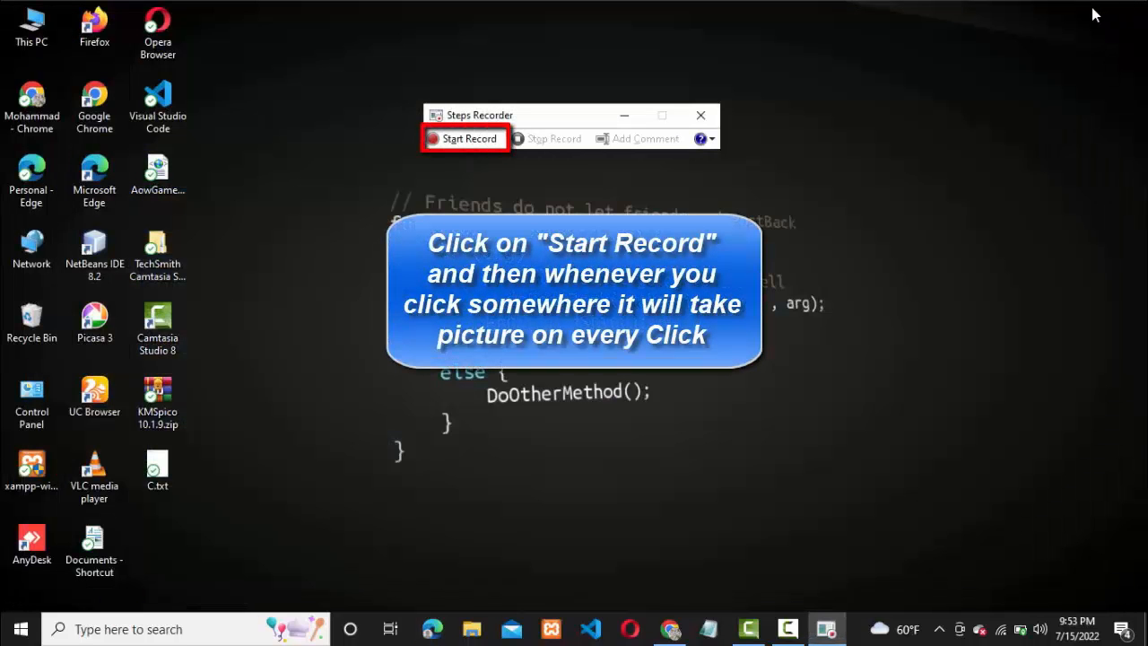
Start recording steps and open the Personalization page of Windows Settings, with the recorder minimized
{"action": "left_click", "coordinate": [438, 139]}
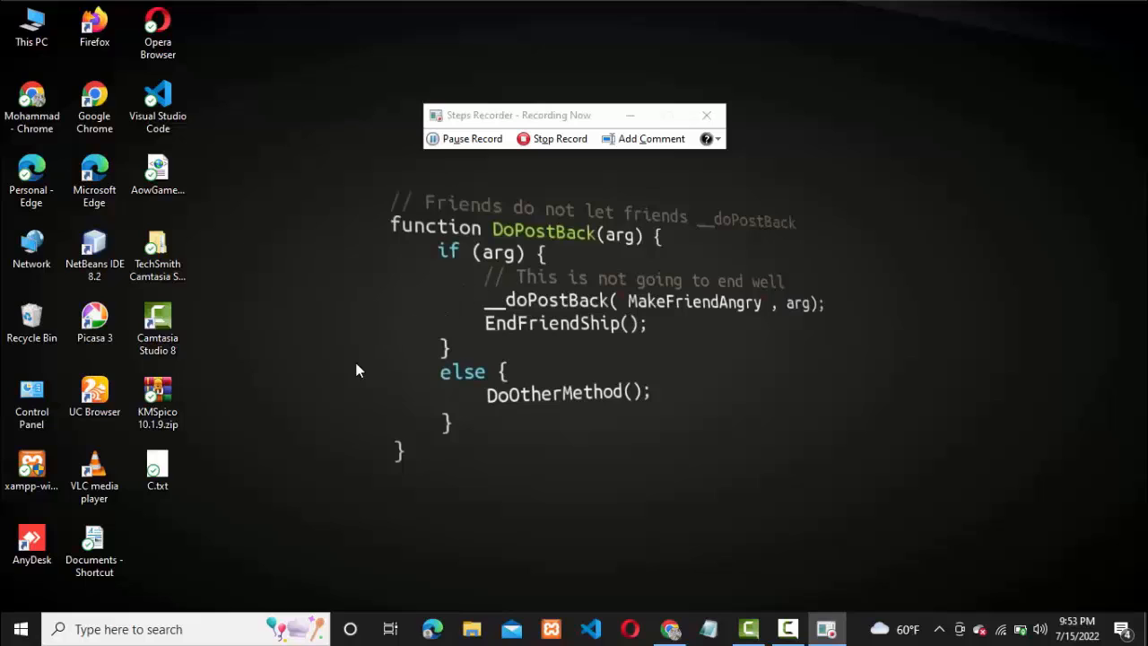
{"action": "left_click", "coordinate": [21, 633]}
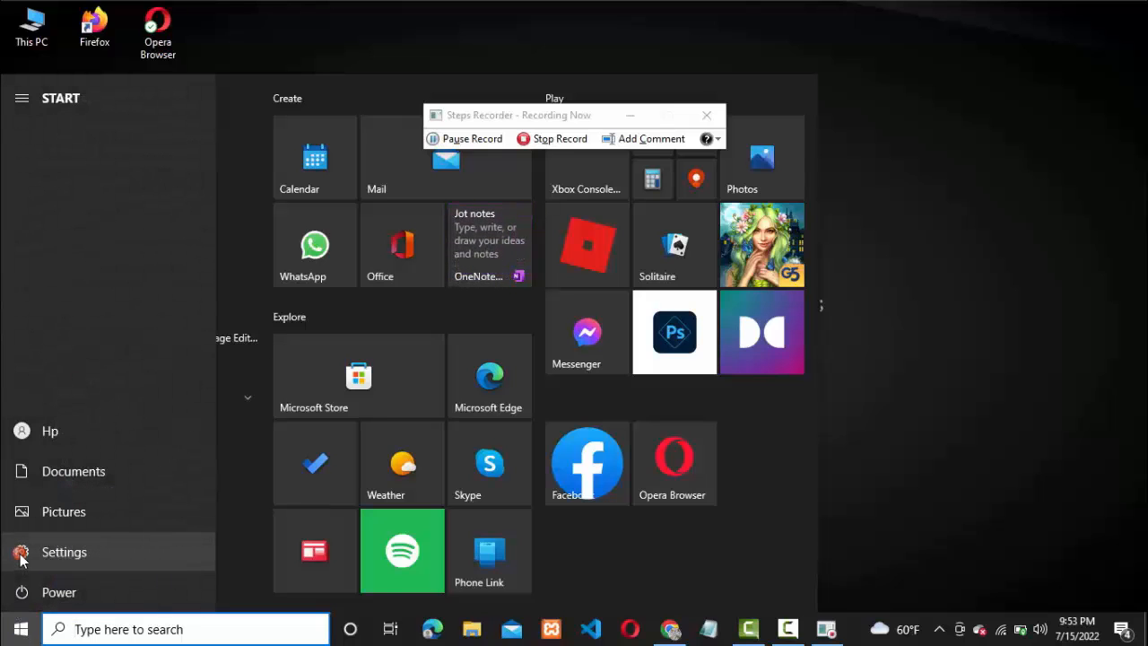
{"action": "left_click", "coordinate": [20, 552]}
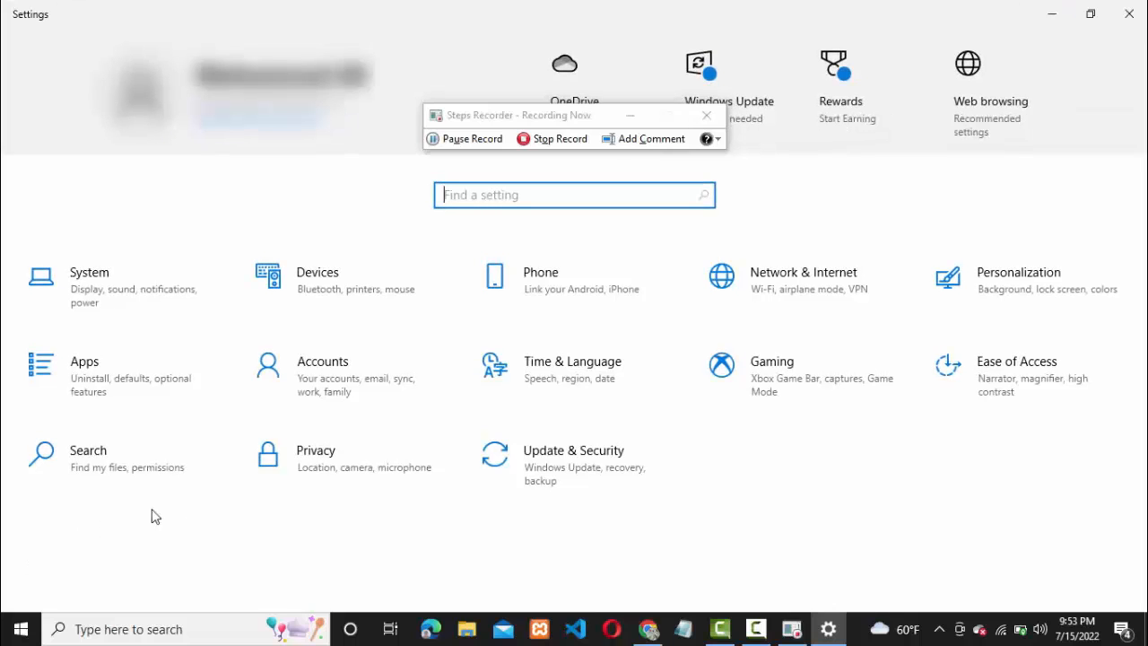
{"action": "left_click", "coordinate": [1019, 278]}
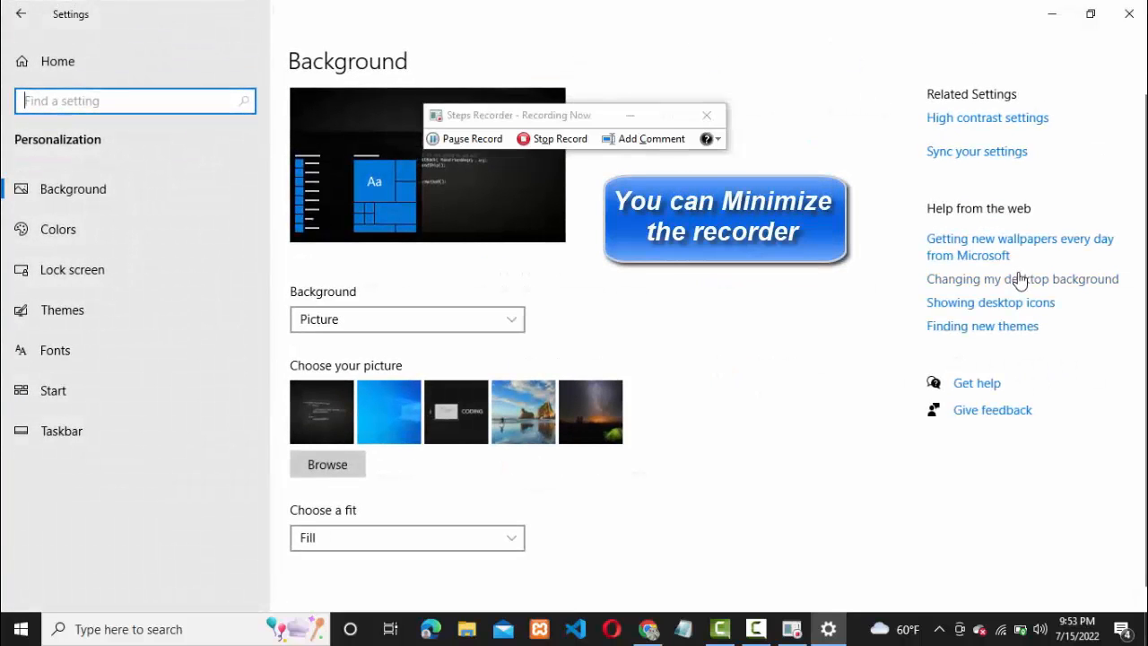
{"action": "left_click", "coordinate": [636, 119]}
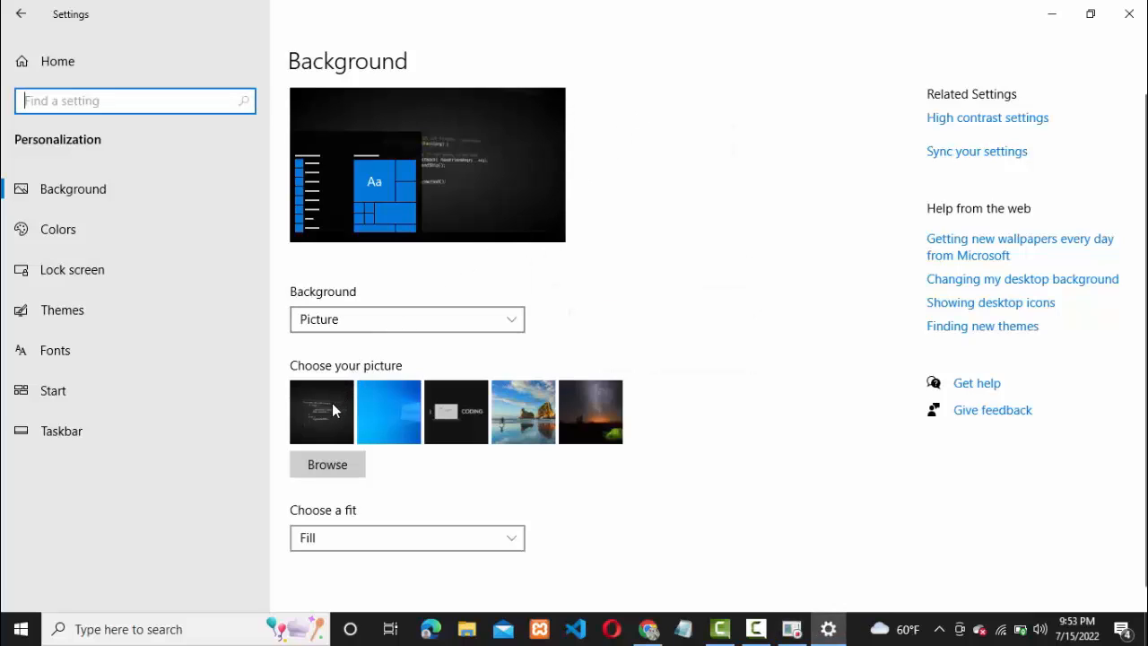
Choose the blue Windows picture as desktop background, apply the Flowers theme and close Settings
{"action": "left_click", "coordinate": [383, 419]}
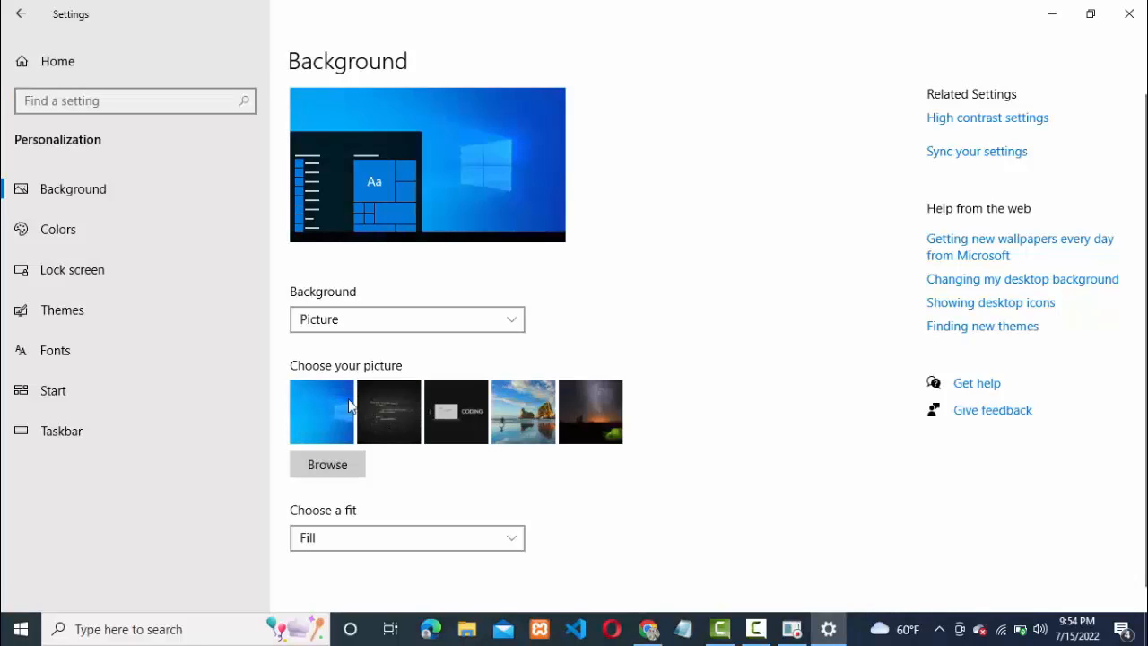
{"action": "left_click", "coordinate": [119, 308]}
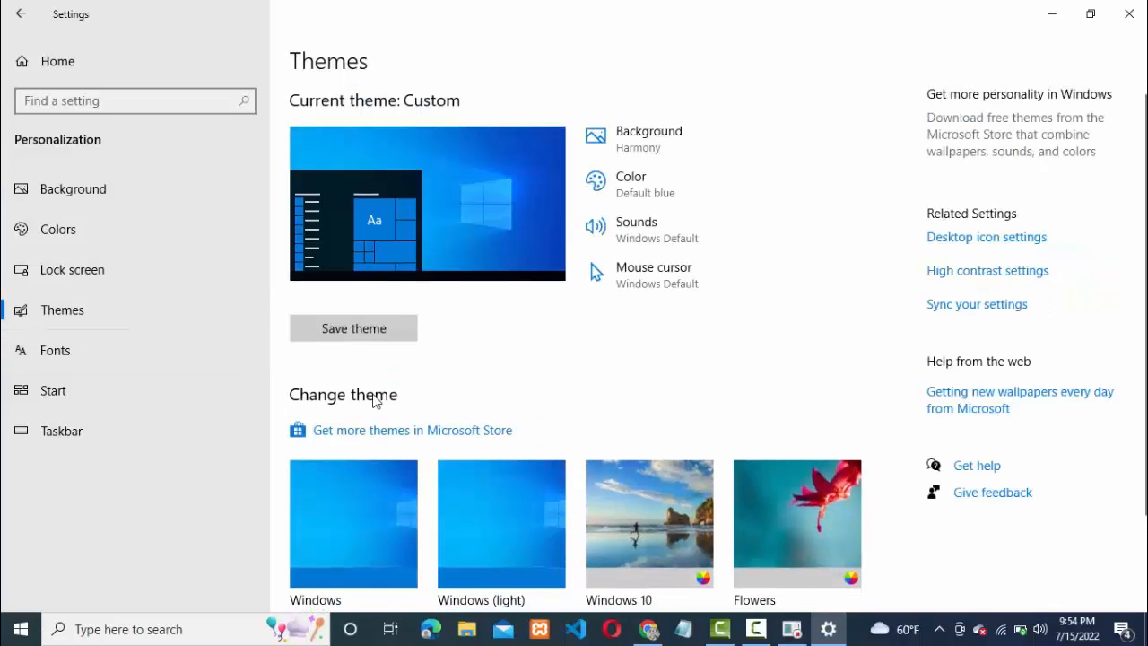
{"action": "left_click", "coordinate": [796, 520]}
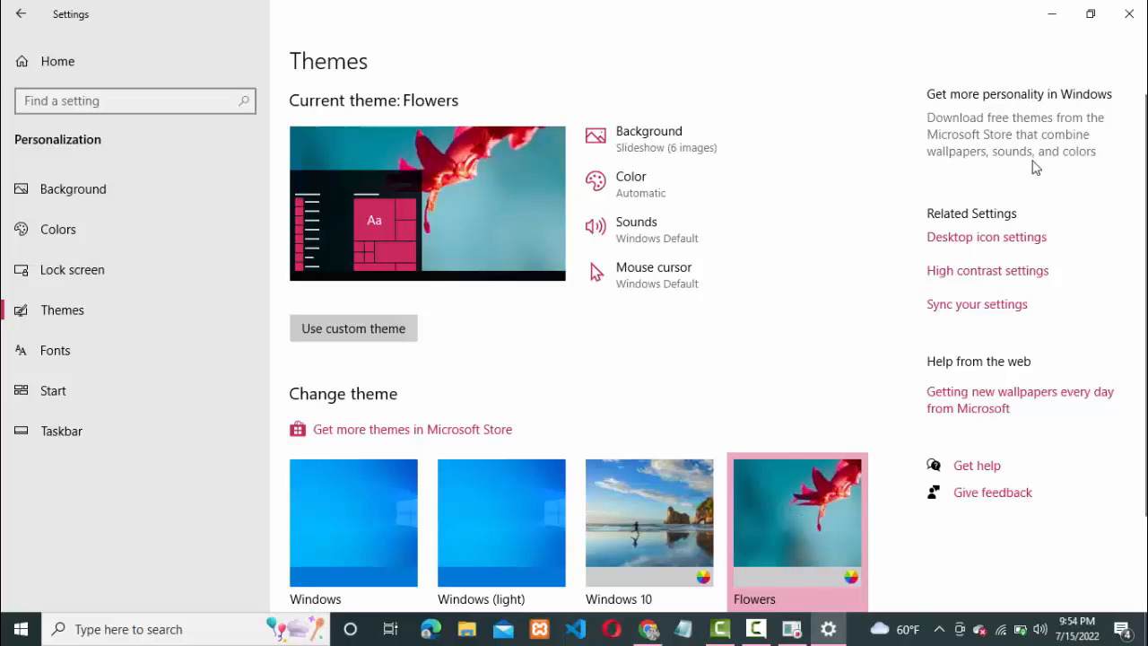
{"action": "left_click", "coordinate": [1132, 13]}
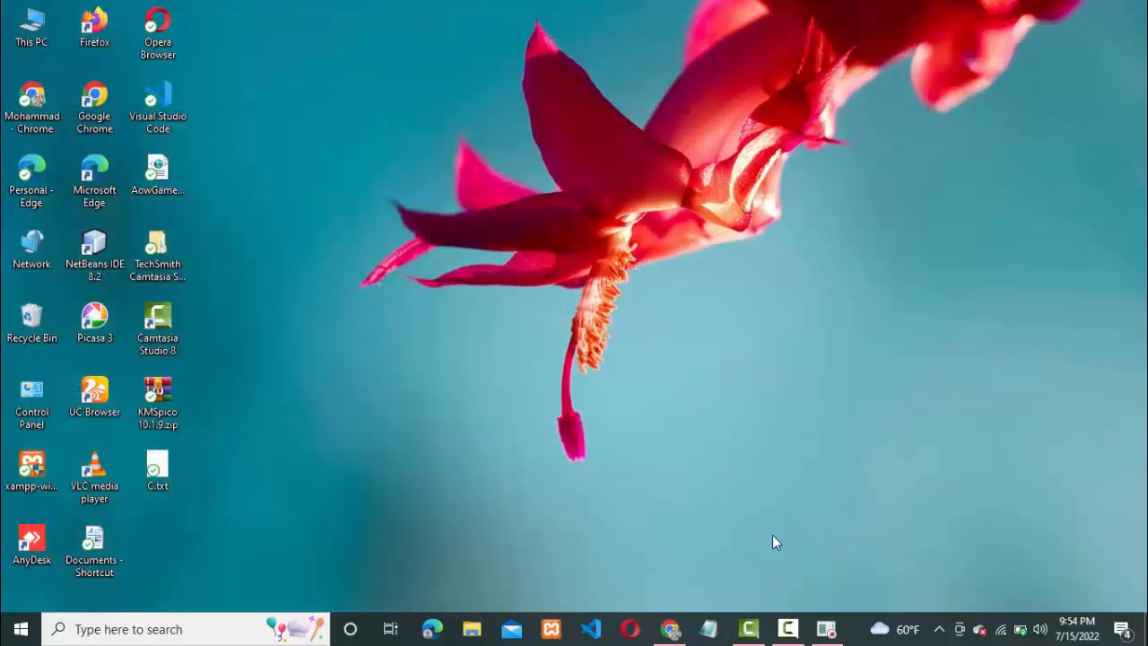
Restore the recorder window, stop the recording and review the captured step screenshots
{"action": "left_click", "coordinate": [826, 630]}
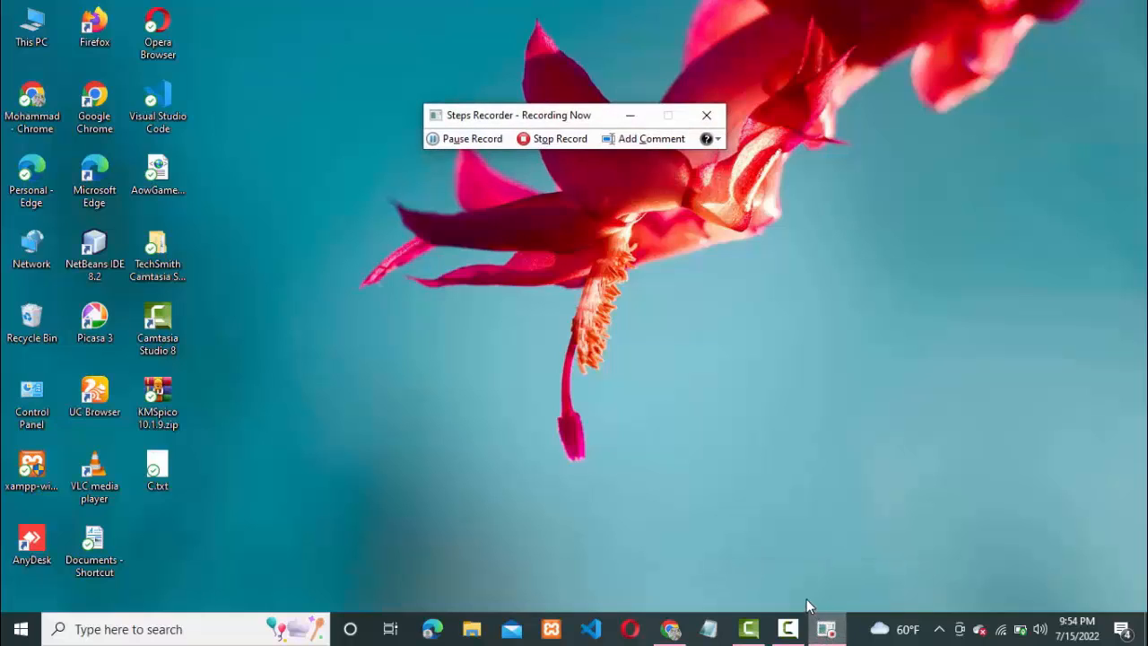
{"action": "left_click", "coordinate": [555, 141]}
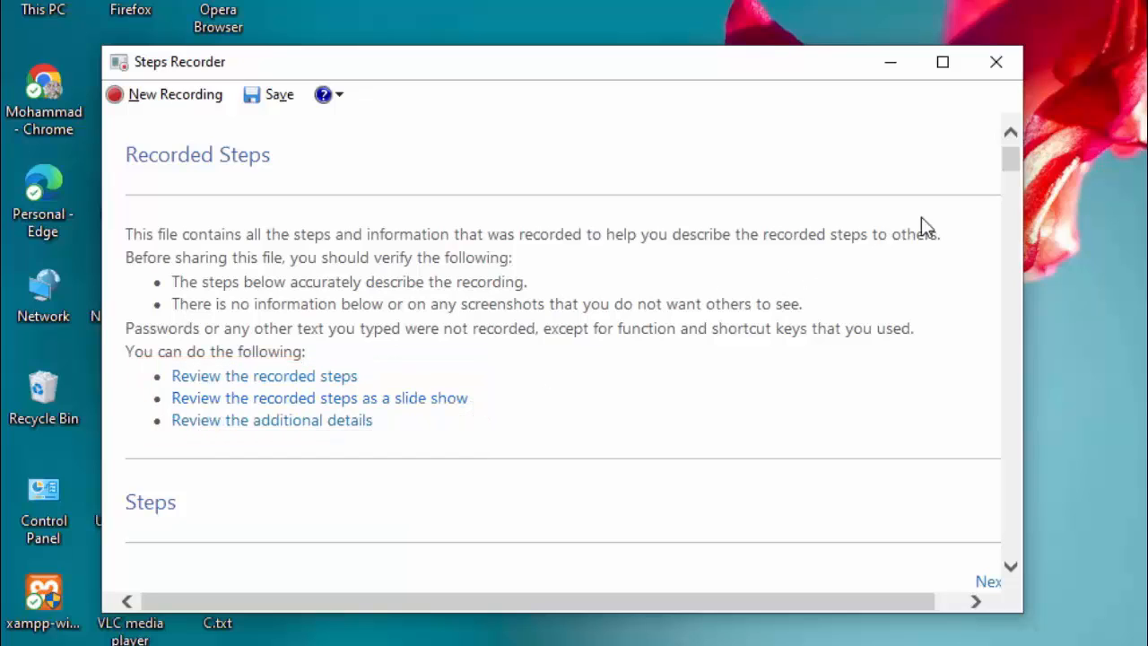
{"action": "left_click_drag", "start_coordinate": [1018, 165], "coordinate": [1018, 195]}
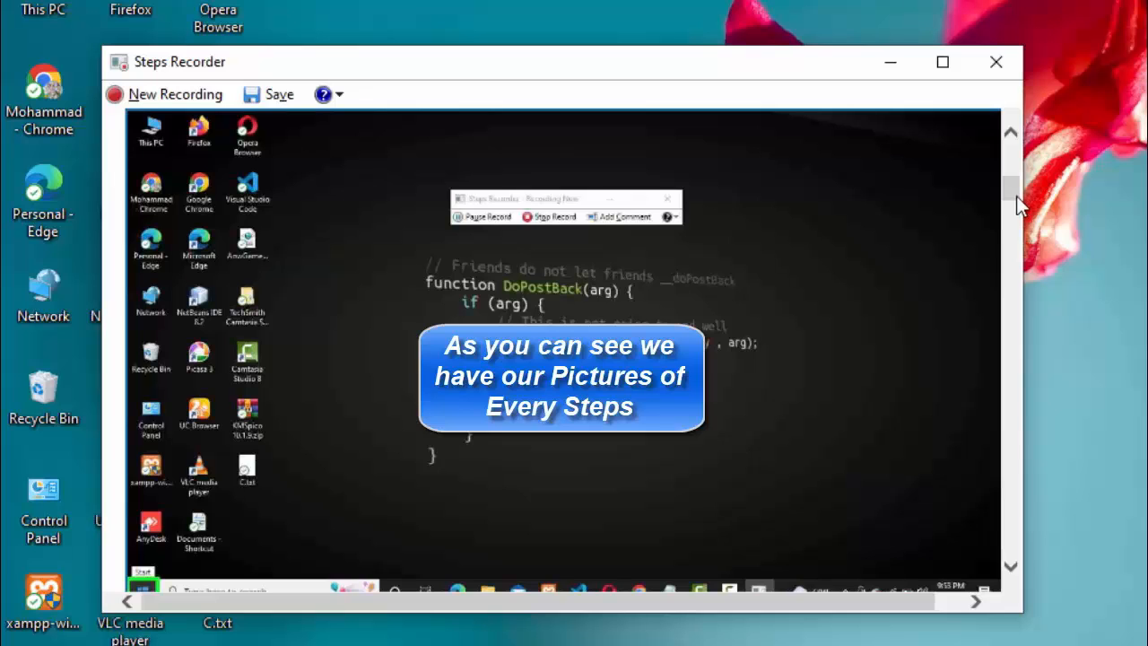
{"action": "left_click_drag", "start_coordinate": [1015, 197], "coordinate": [1016, 262]}
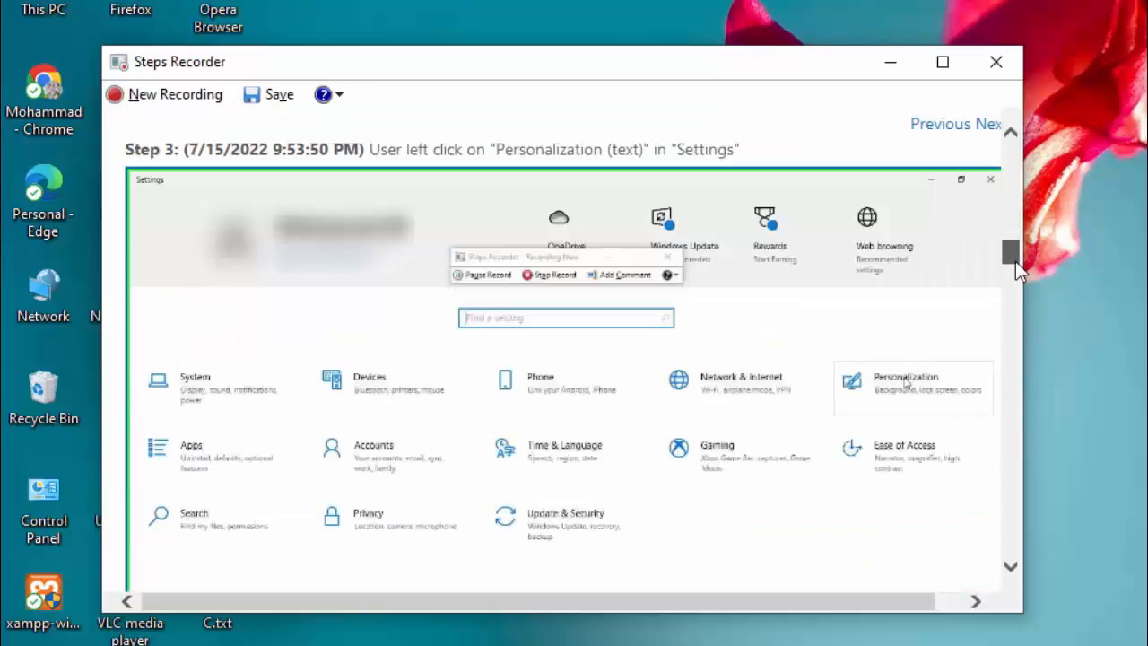
{"action": "scroll", "coordinate": [1017, 267], "scroll_direction": "down", "scroll_amount": 1}
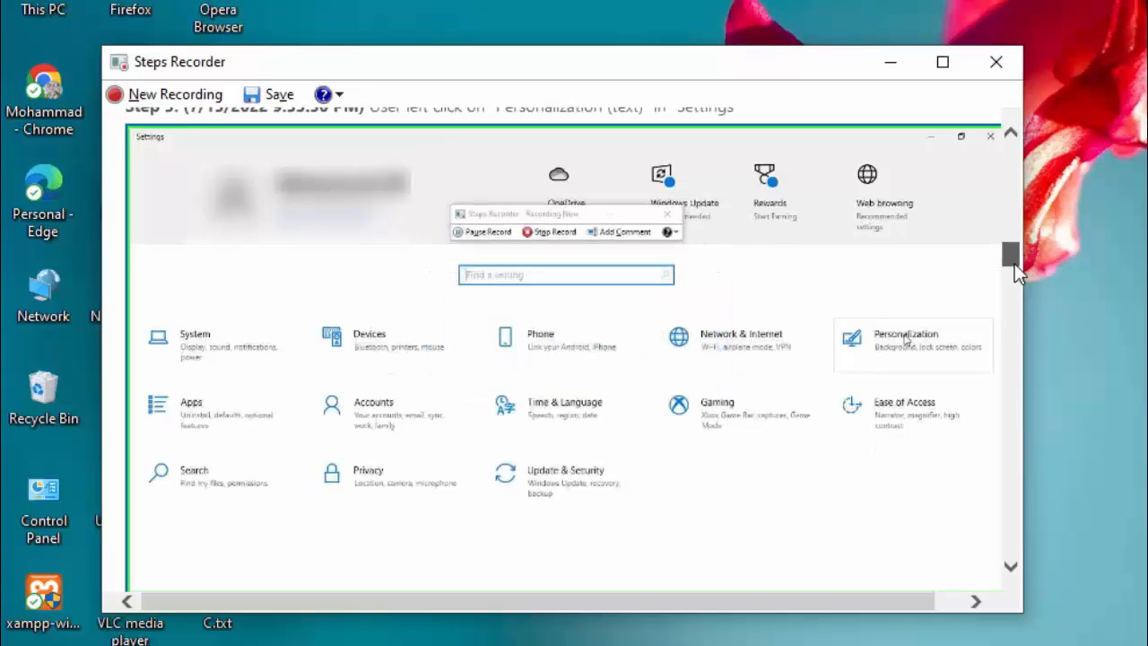
{"action": "left_click_drag", "start_coordinate": [1014, 263], "coordinate": [1006, 438]}
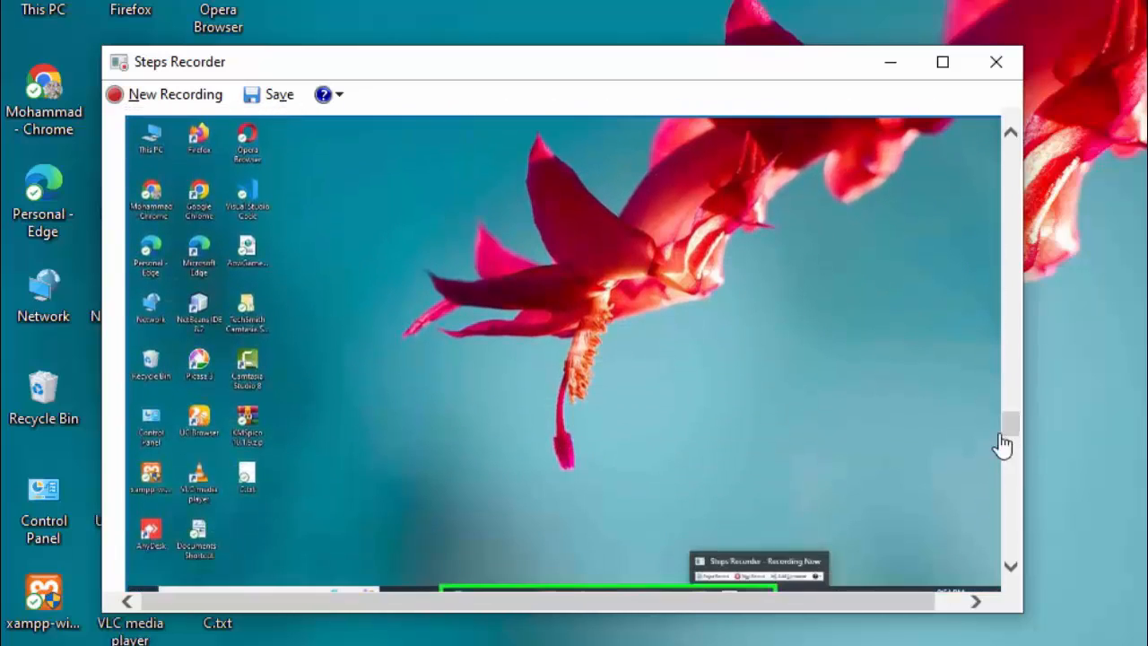
{"action": "left_click", "coordinate": [277, 101]}
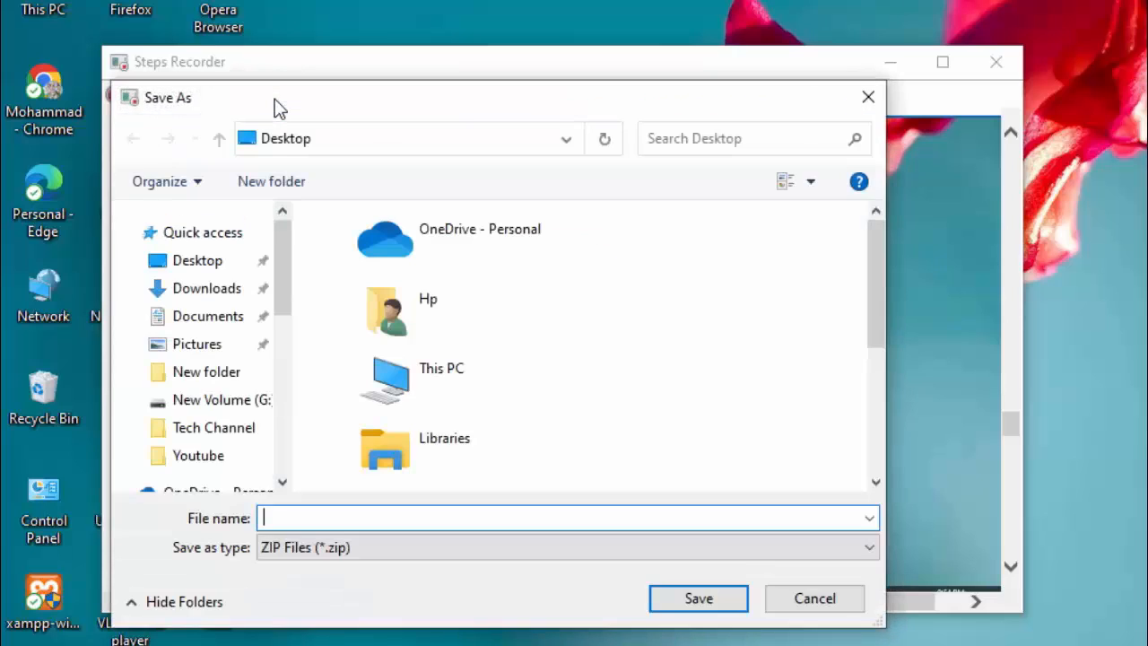
{"action": "left_click", "coordinate": [201, 261]}
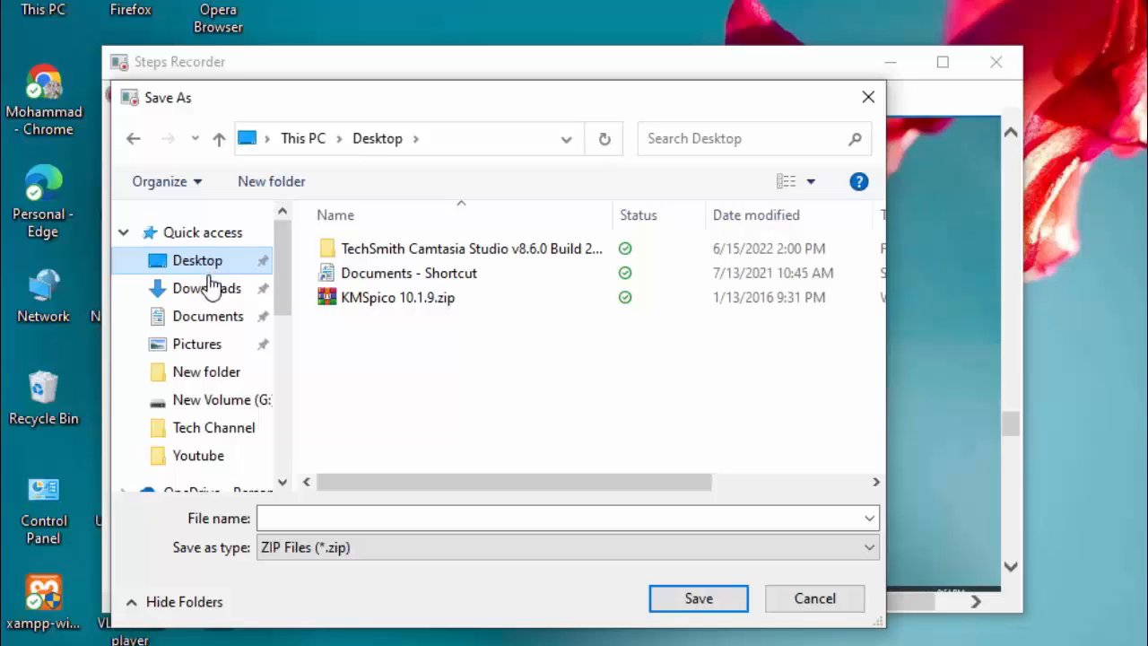
{"action": "left_click_drag", "start_coordinate": [339, 484], "coordinate": [344, 487]}
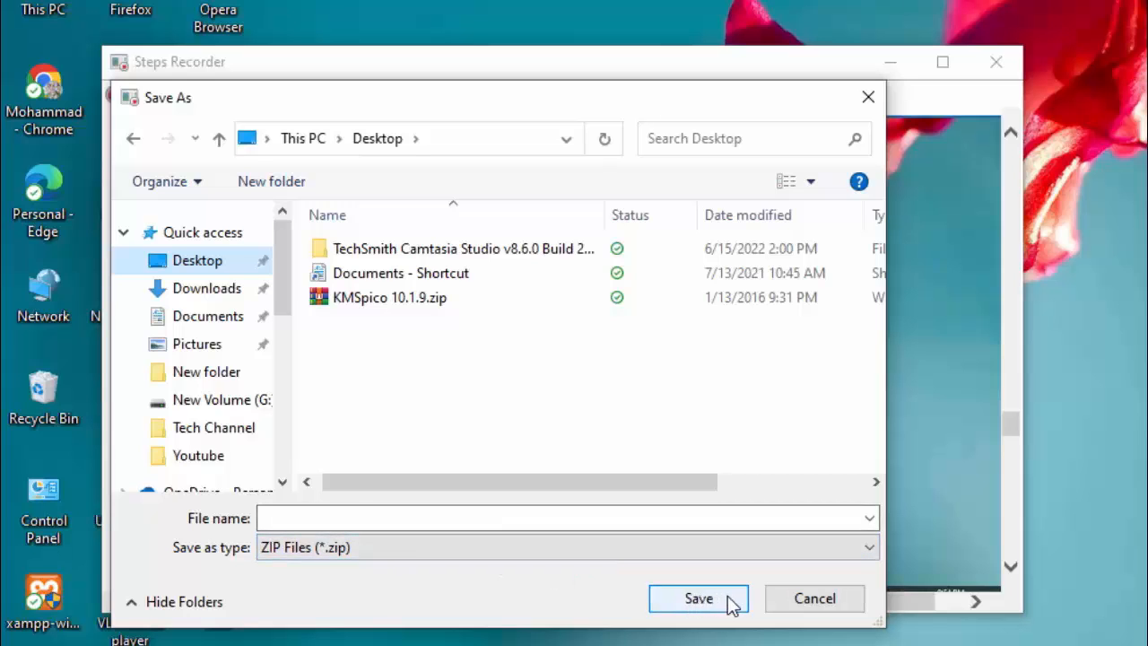
{"action": "left_click", "coordinate": [811, 598]}
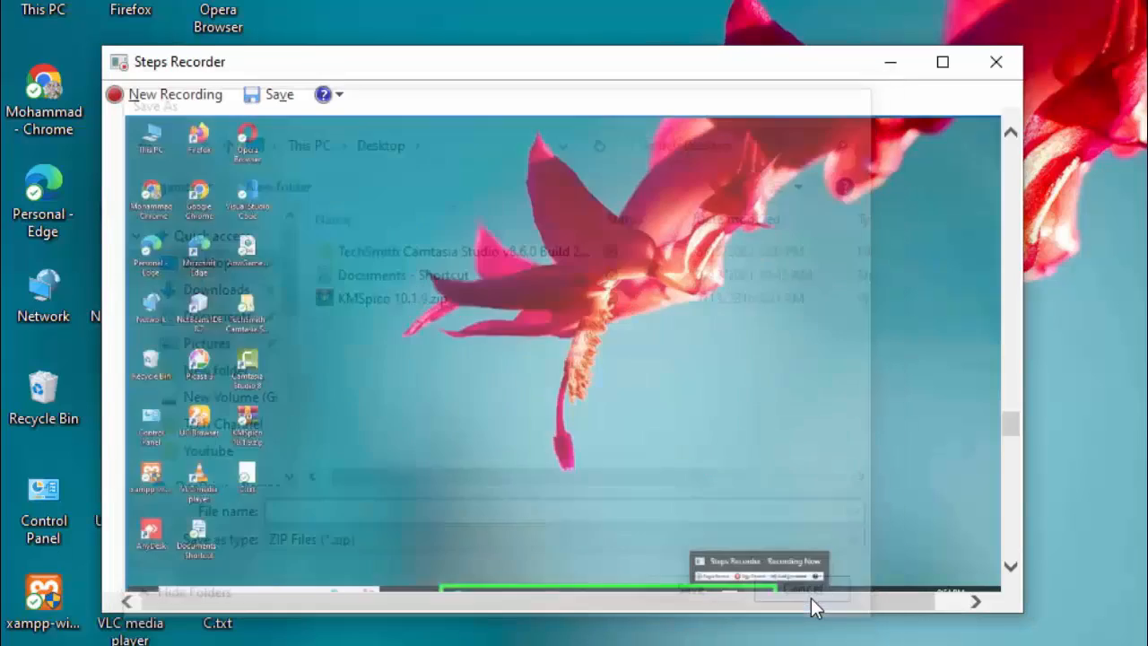
Close the Steps Recorder window without saving the recording
{"action": "left_click", "coordinate": [996, 68]}
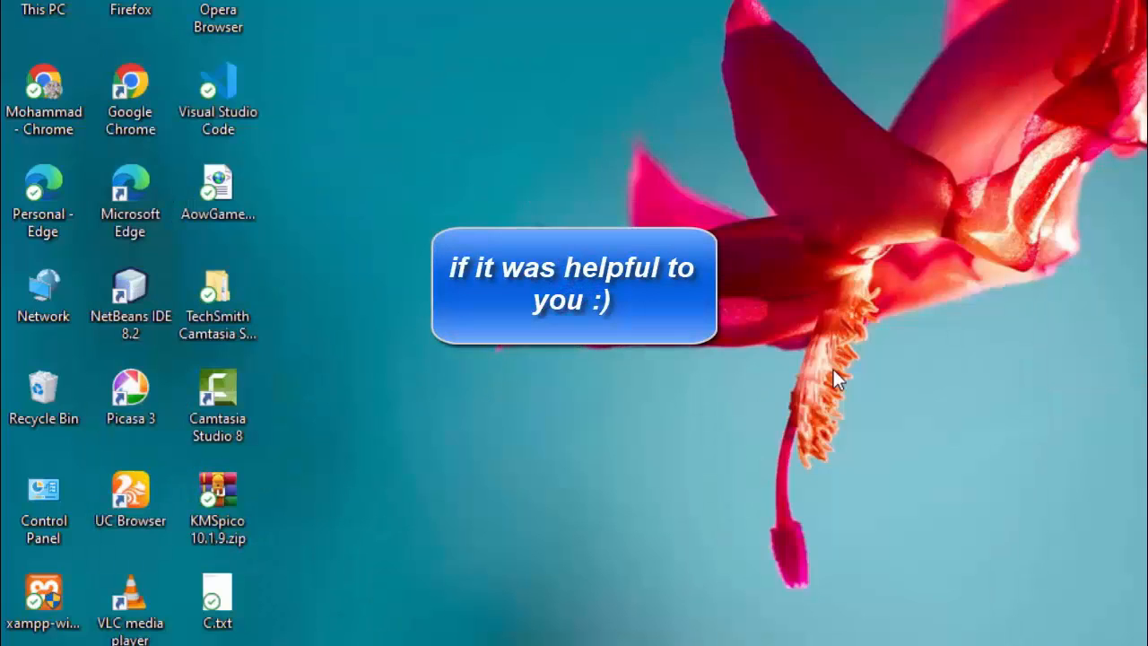